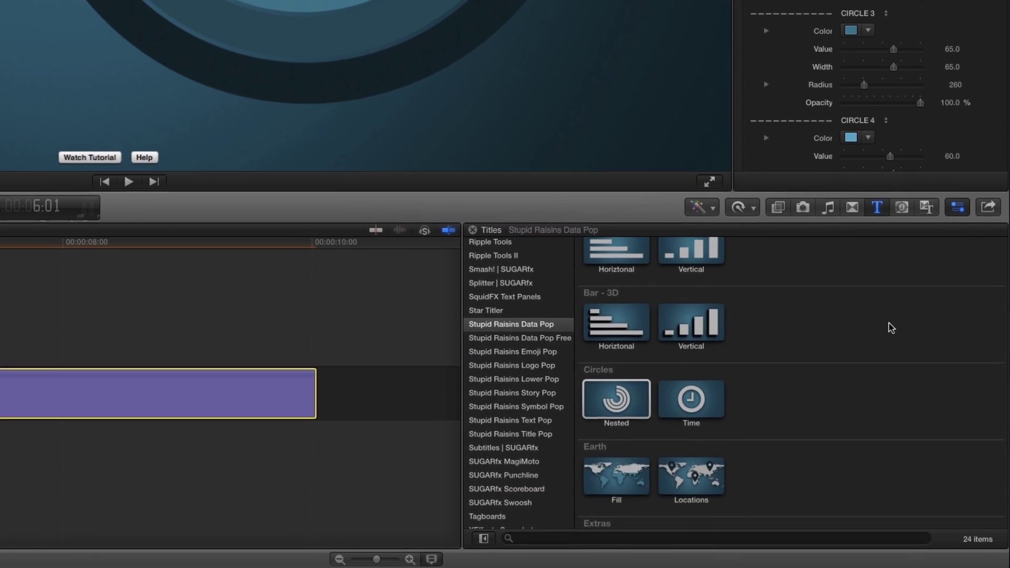
Step: Scroll the Data Pop titles past Area, Bar, Circles, Earth and Extras to Line, Pie and Ring, and Pipe - 3D
scroll(896, 339, up, 3)
scroll(901, 408, down, 4)
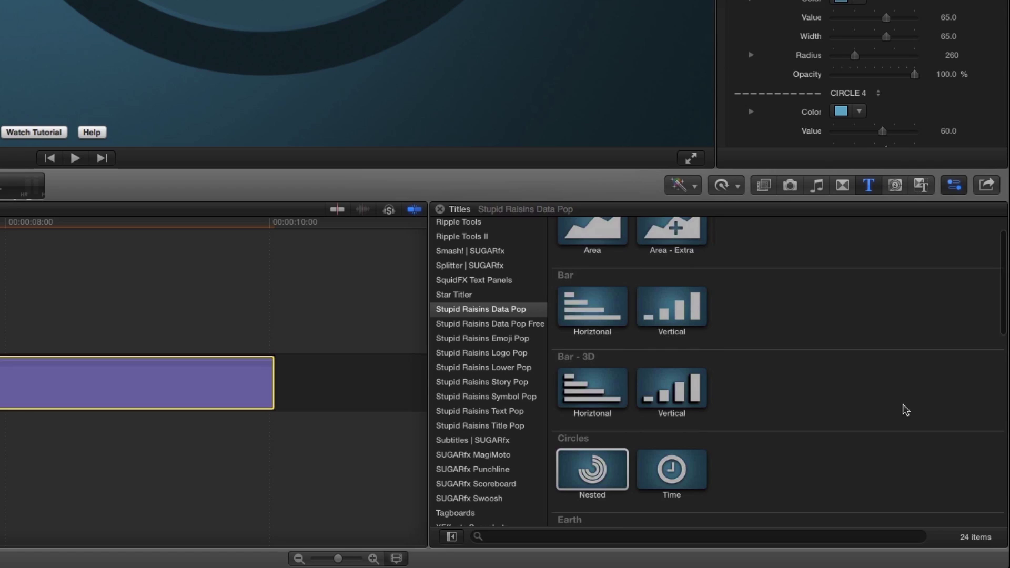
scroll(902, 397, down, 4)
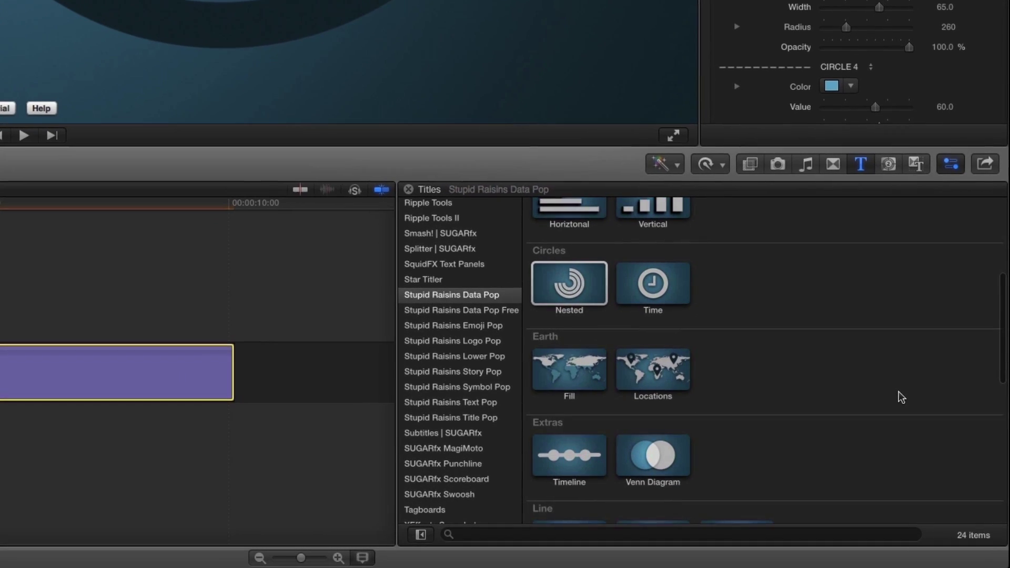
scroll(901, 397, down, 5)
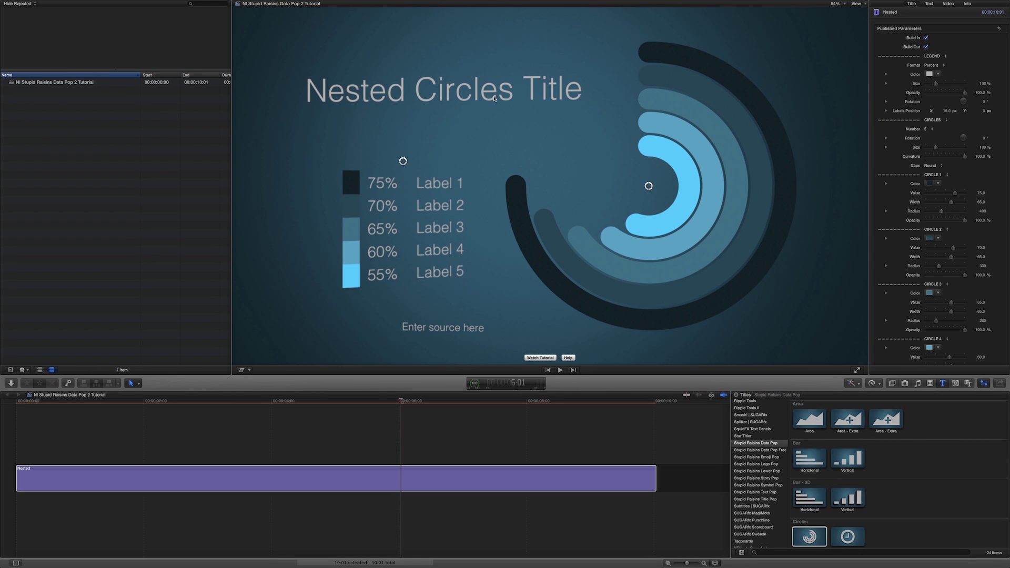
Step: Replace the chart's placeholder title with 'Production Budget' in the Text inspector
double_click(465, 90)
double_click(918, 40)
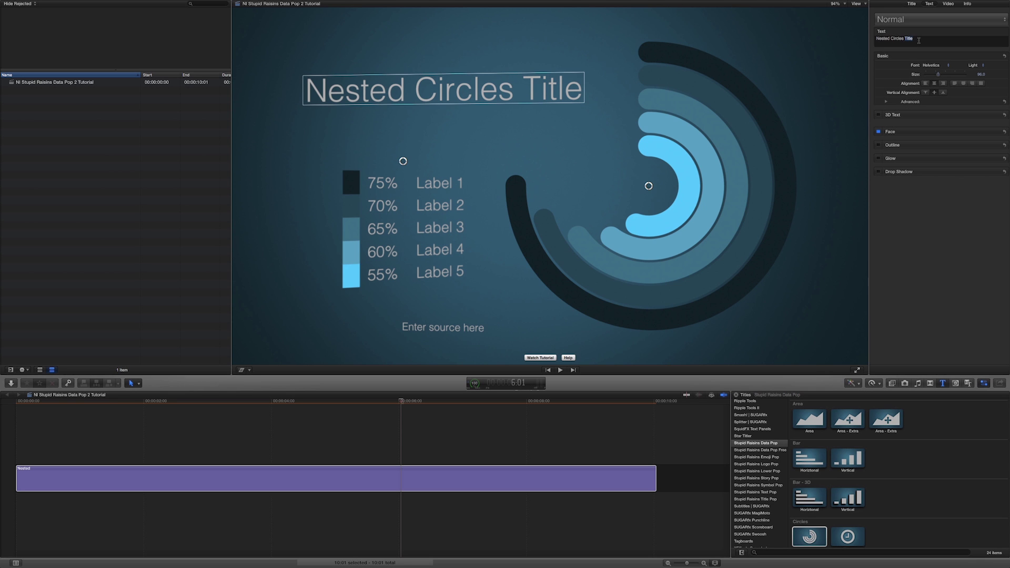
text(Production)
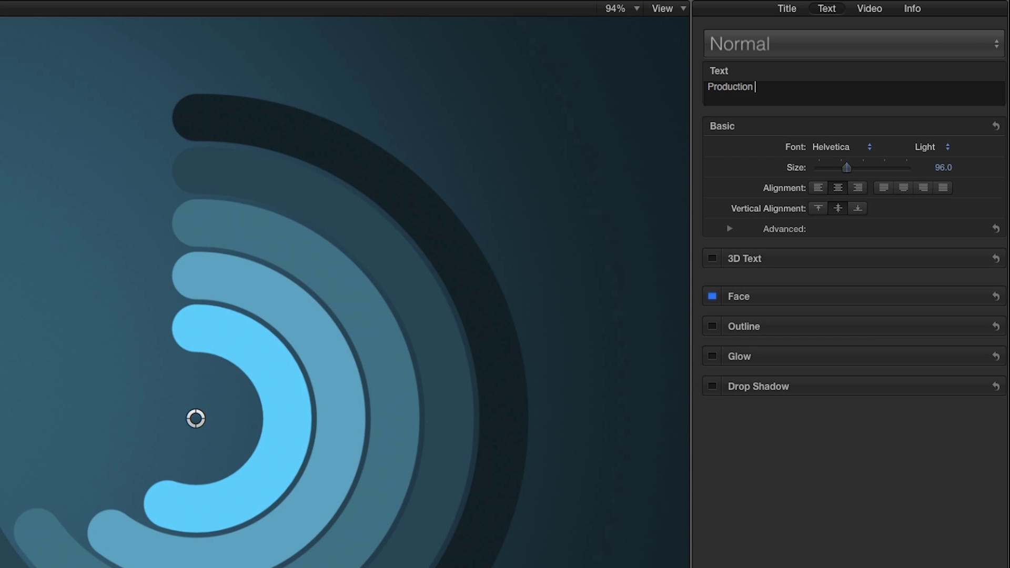
text( Bu)
text(dget)
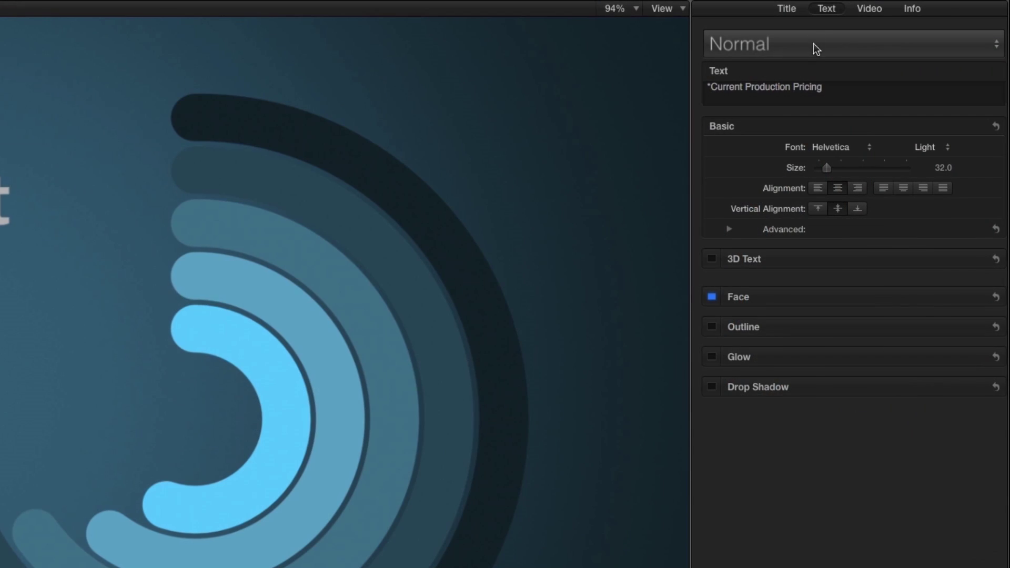
Step: Show the title's published parameters and toggle Build Out off and back on
click(786, 8)
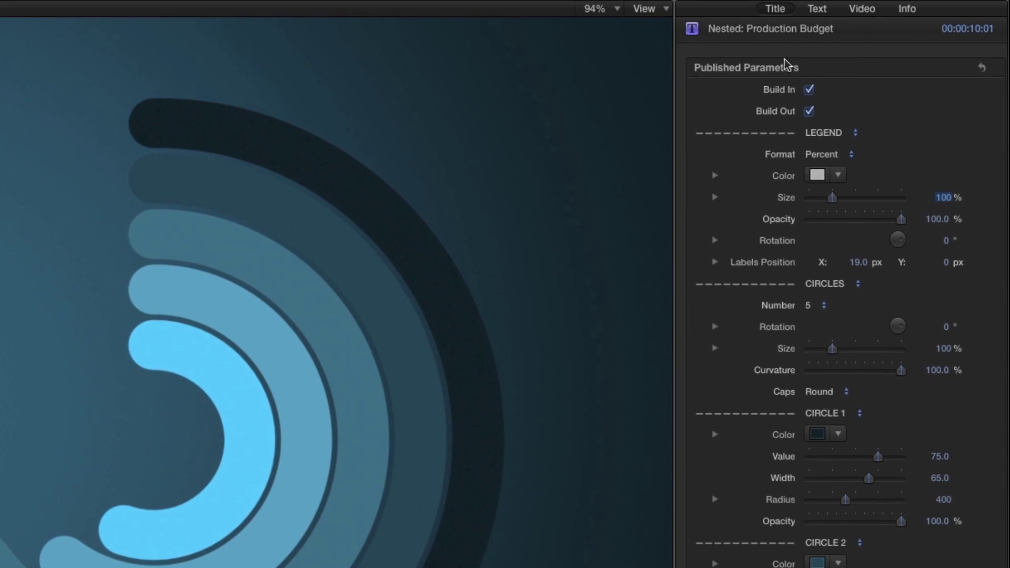
click(806, 113)
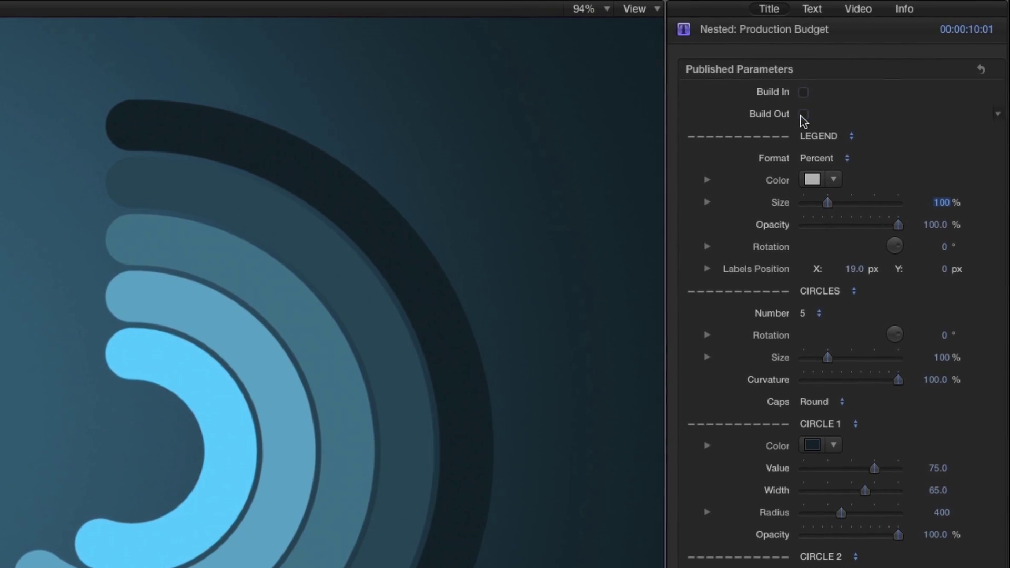
click(803, 115)
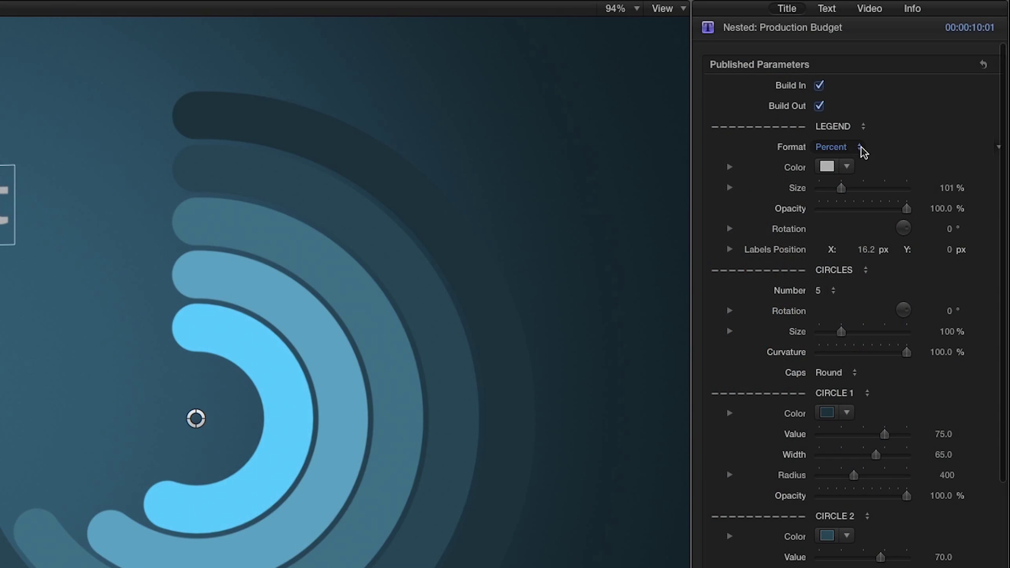
Step: Format the legend values as Dollars ($75 to $55) and adjust the legend size
click(851, 140)
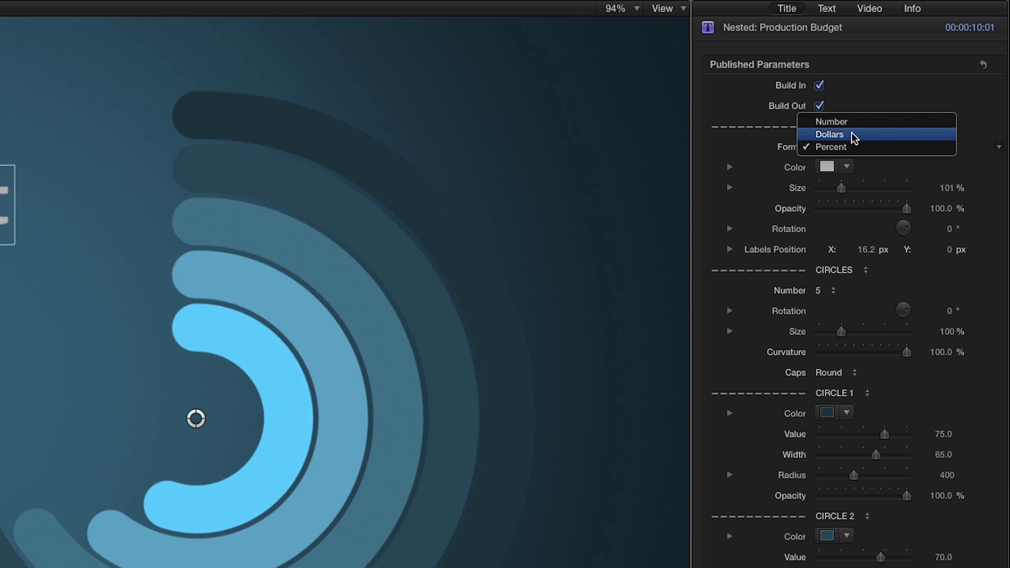
click(895, 136)
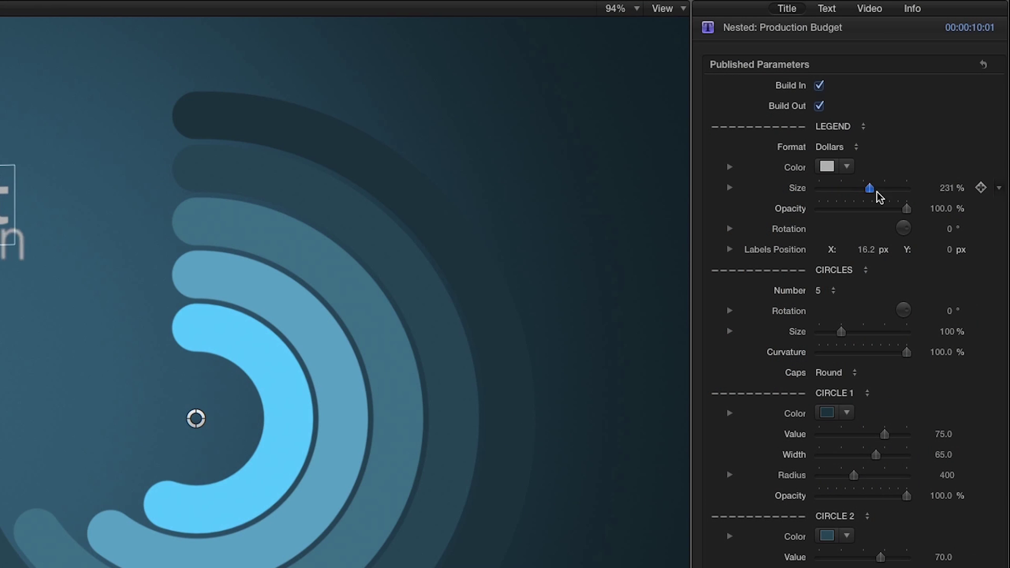
mouse_move(877, 193)
mouse_down()
mouse_move(895, 192)
mouse_move(859, 193)
mouse_up()
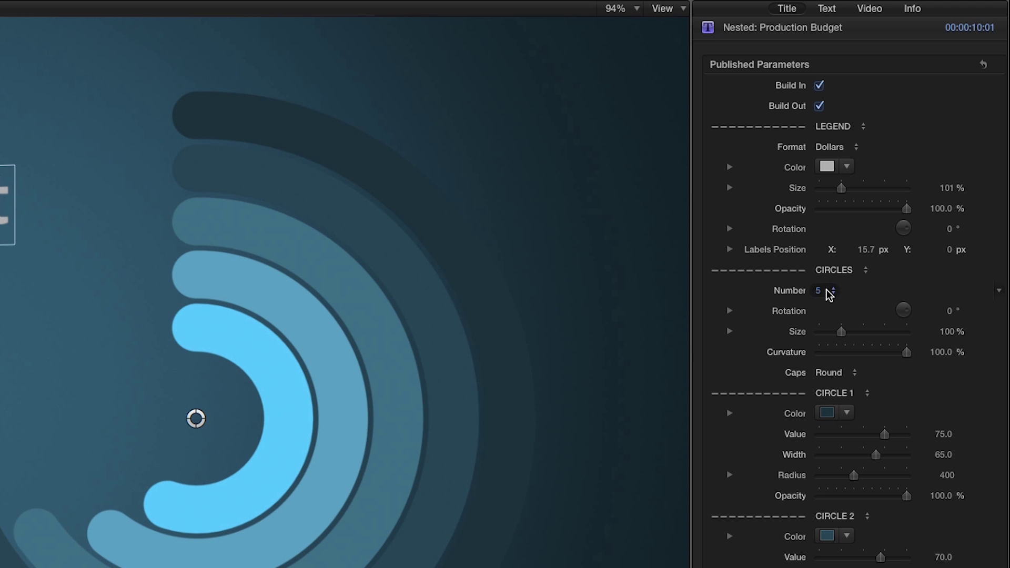
Step: Try four circles, then scale the rings to 113% with curvature returned to 100%
click(830, 292)
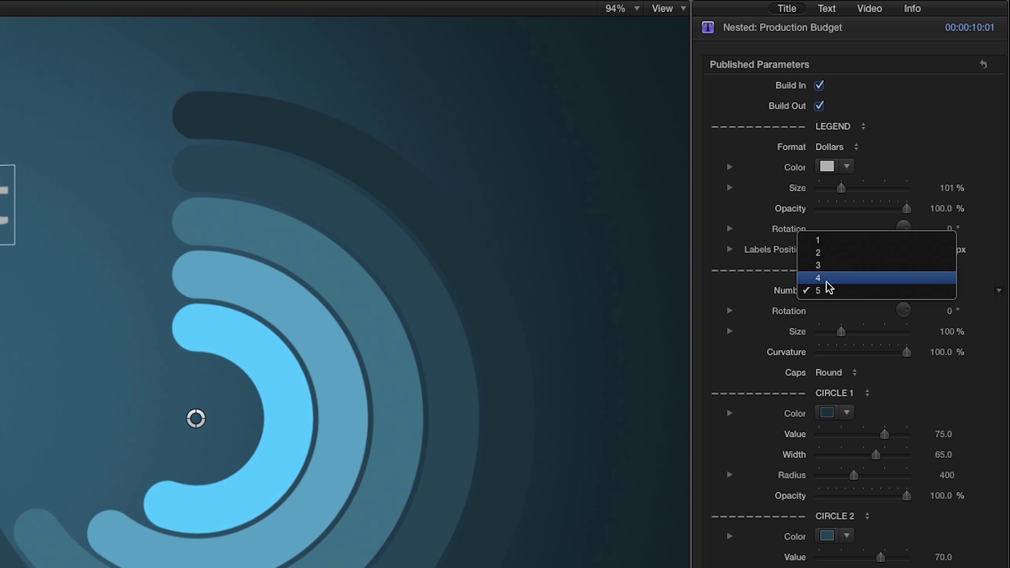
click(825, 279)
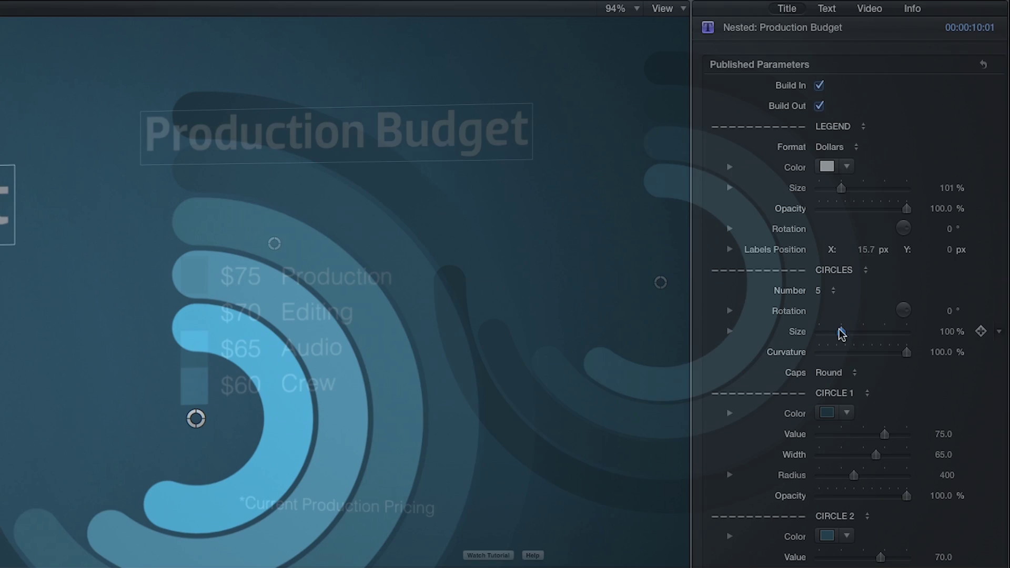
mouse_move(842, 332)
mouse_down()
mouse_move(863, 331)
mouse_move(840, 335)
mouse_up()
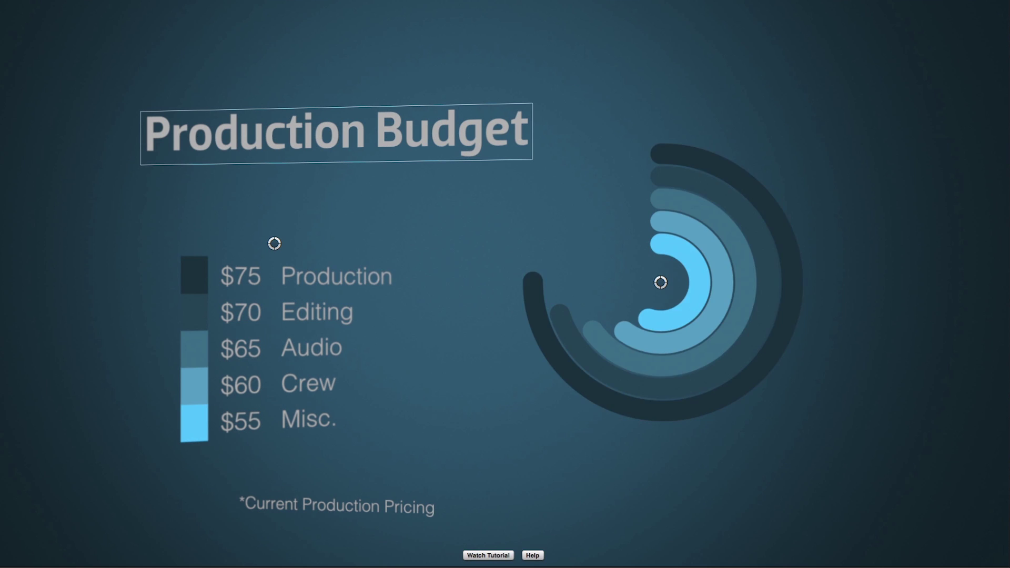
drag(841, 331, 844, 332)
drag(907, 352, 879, 360)
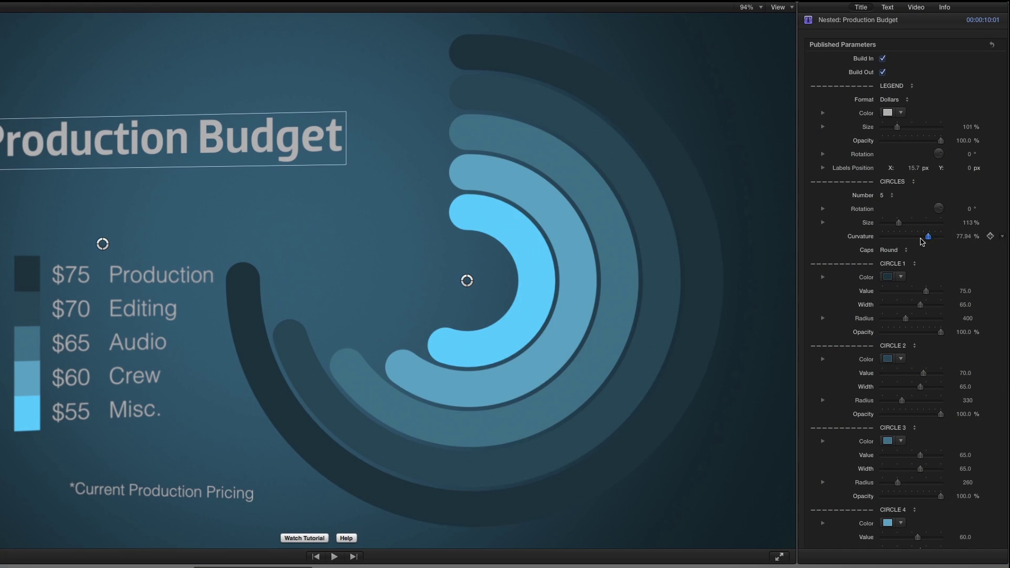
drag(922, 240, 844, 247)
drag(912, 243, 949, 245)
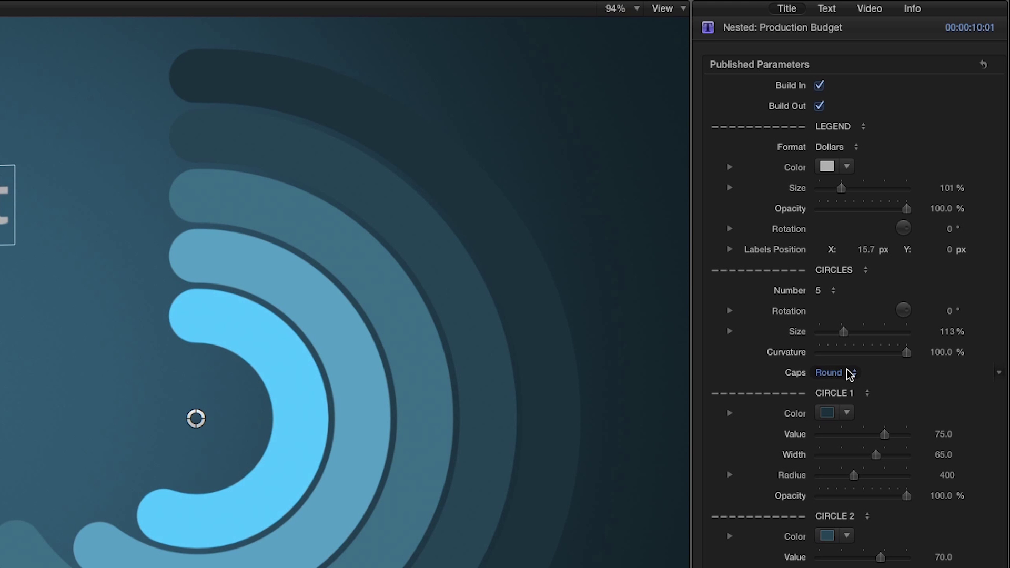
Step: Check the ring cap style and recolour the innermost Misc. ring cyan
click(902, 252)
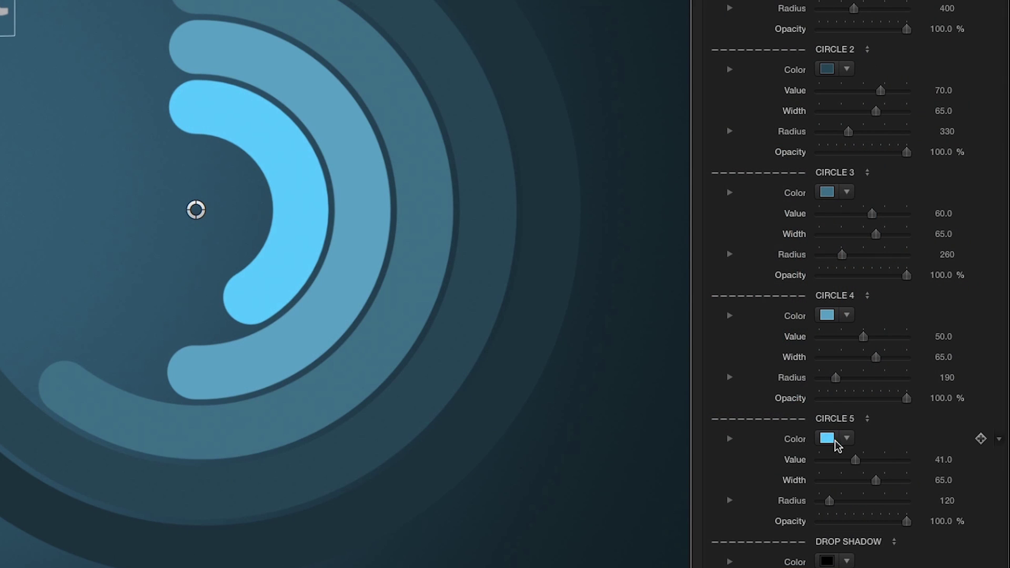
click(828, 439)
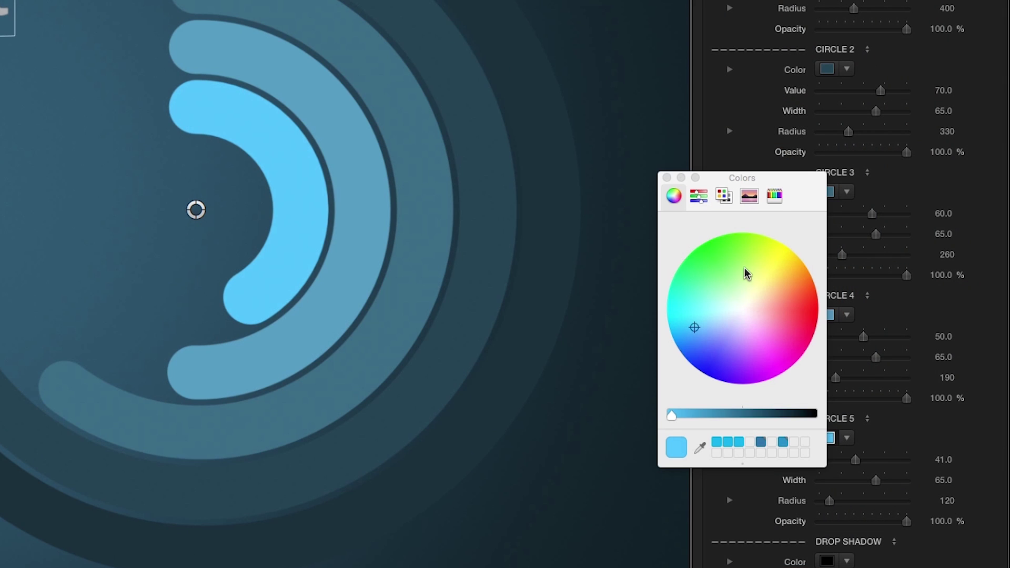
drag(696, 330, 692, 314)
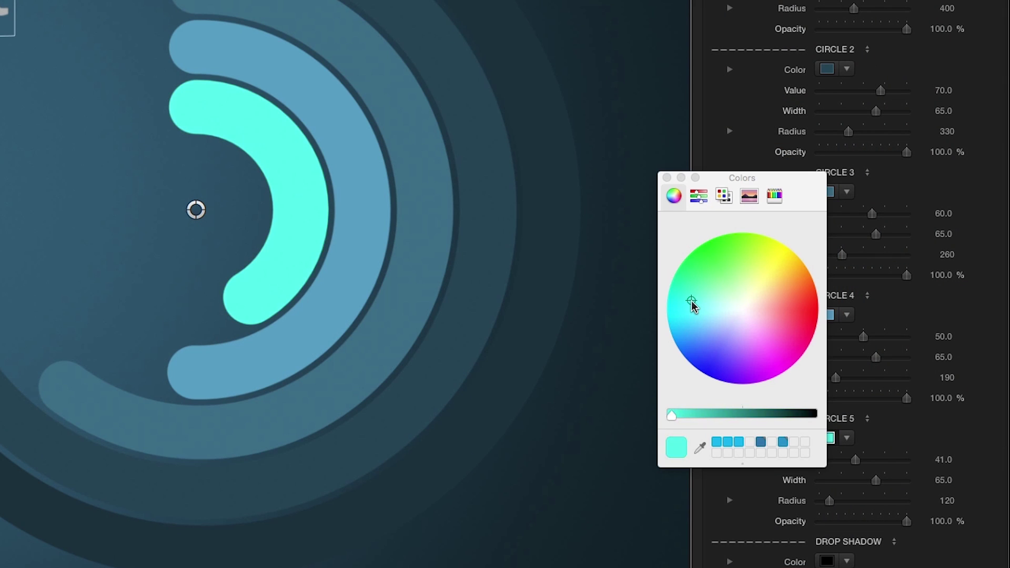
Step: Set the camera sweep axis to Tilt X
scroll(979, 400, down, 10)
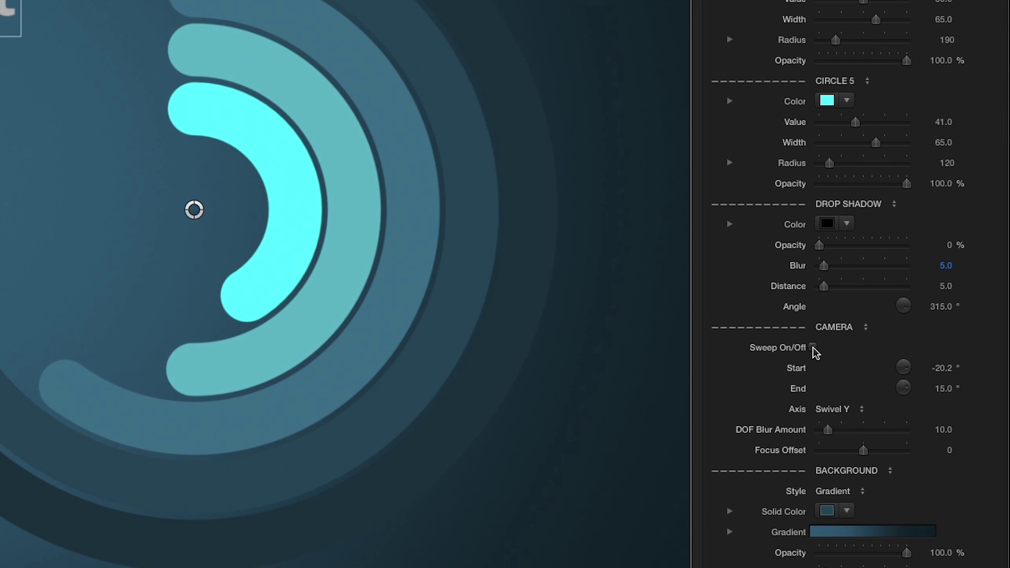
click(848, 411)
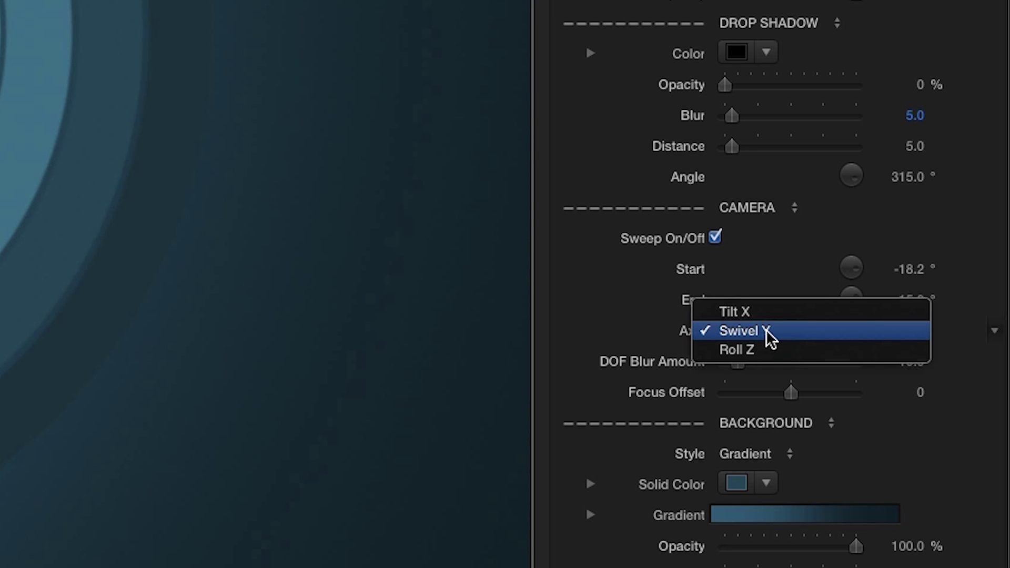
click(937, 272)
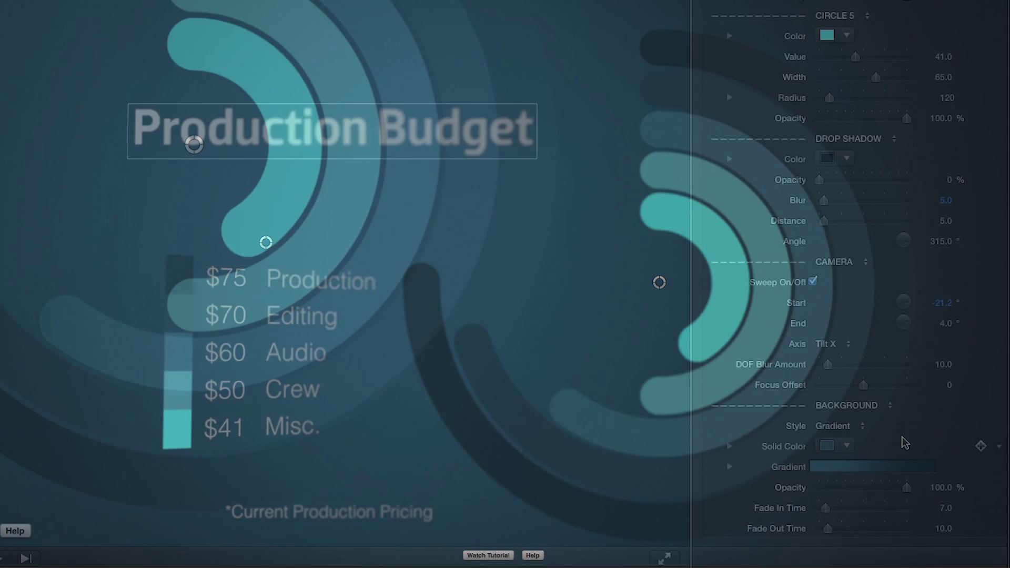
Step: Switch the background style to Solid Color, then to Transparent
click(853, 427)
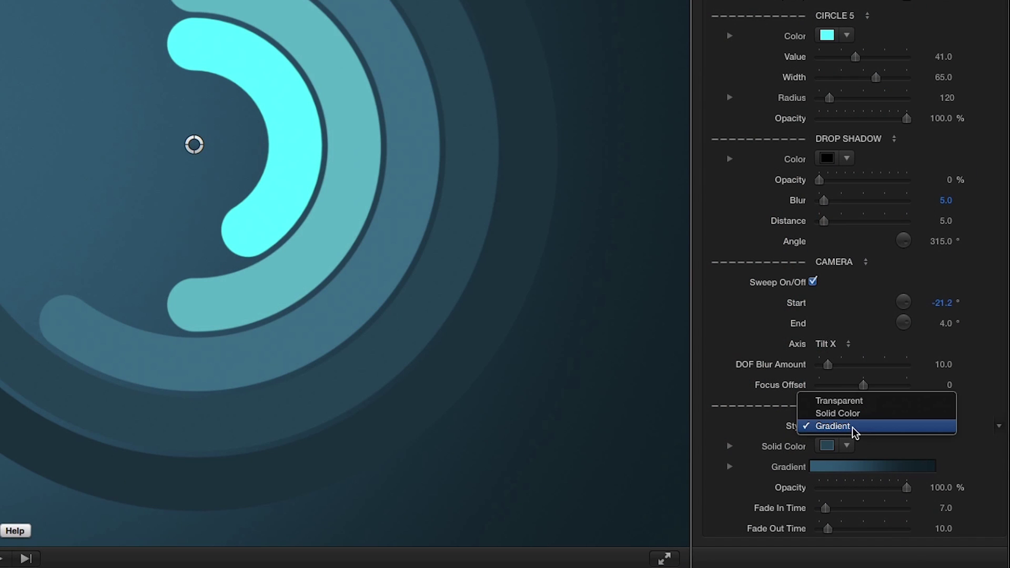
click(887, 415)
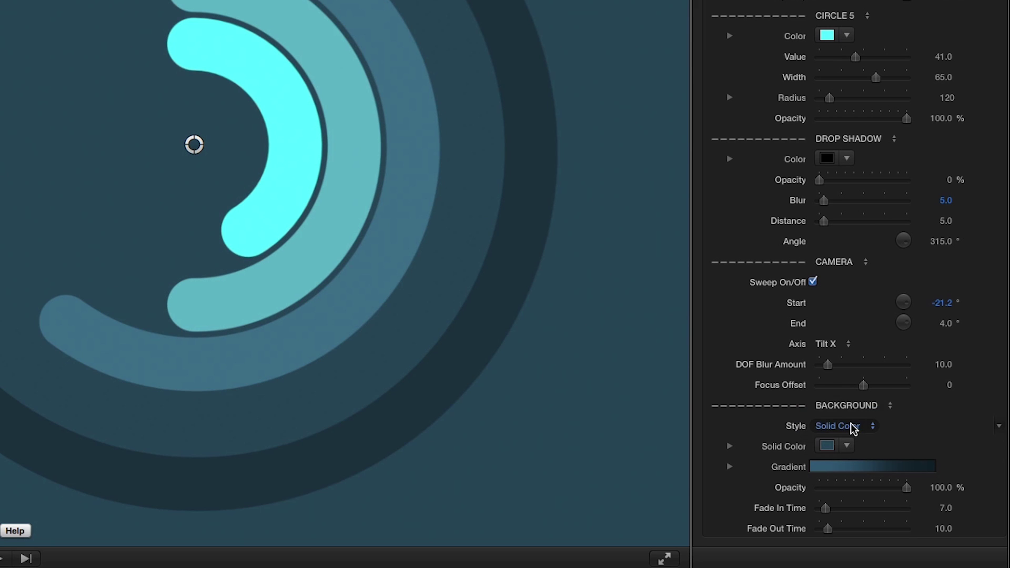
click(853, 426)
click(857, 415)
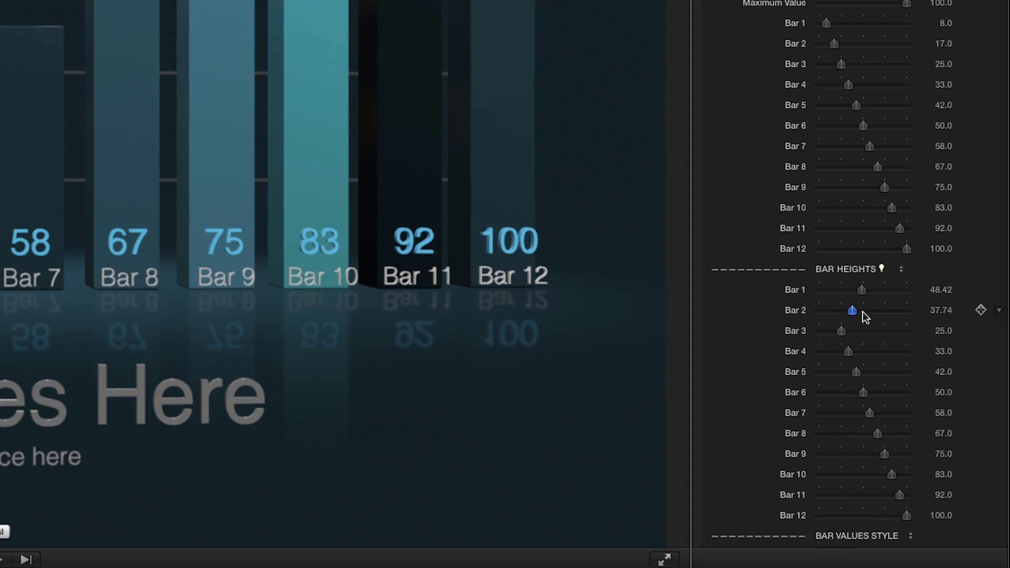
Step: Raise Bar 2's height slider above its printed value of 17
drag(863, 312, 861, 313)
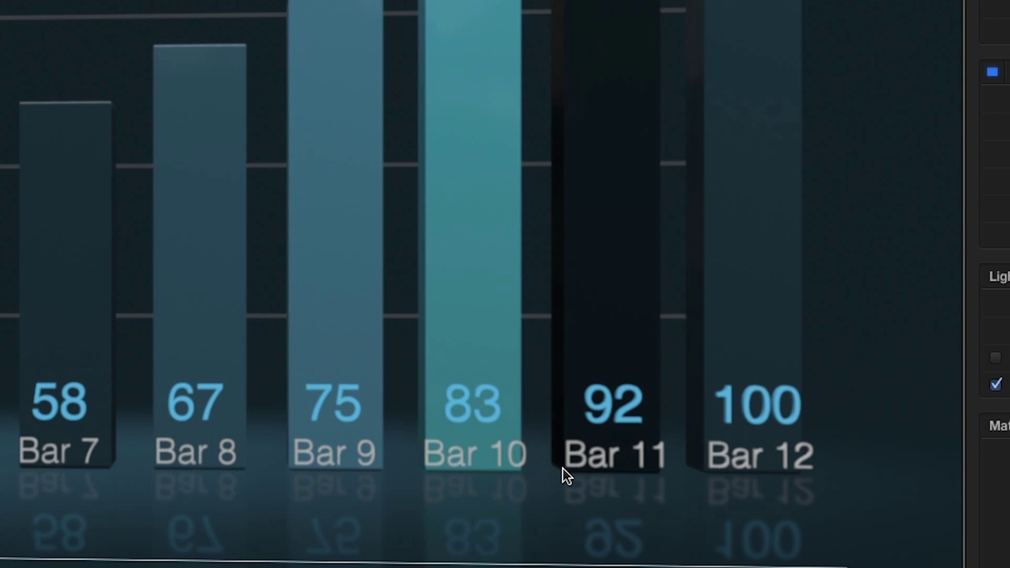
Step: Select Bar 11 and give its car paint material a Metal paint job and a new paint colour
click(561, 466)
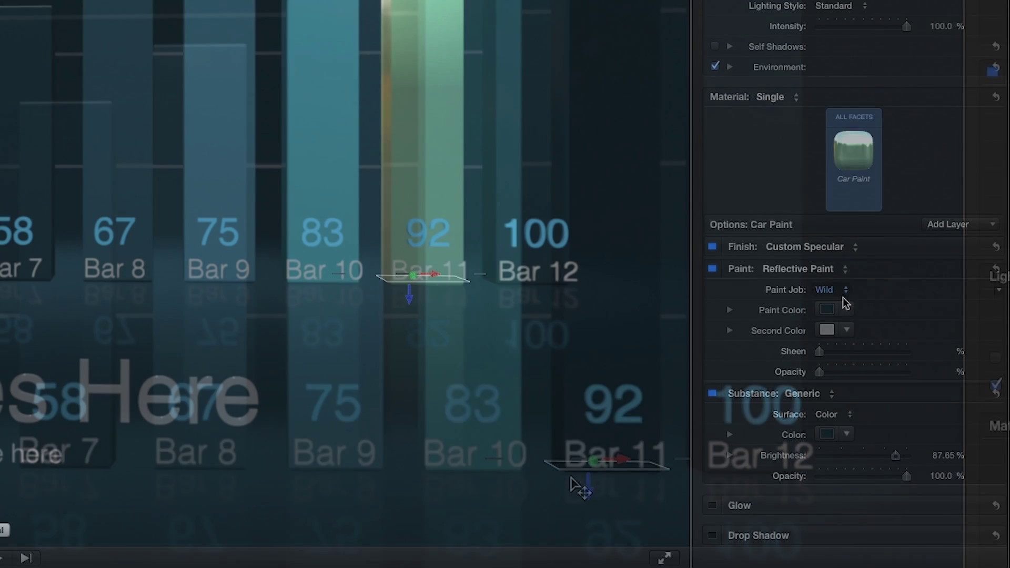
click(846, 294)
click(907, 65)
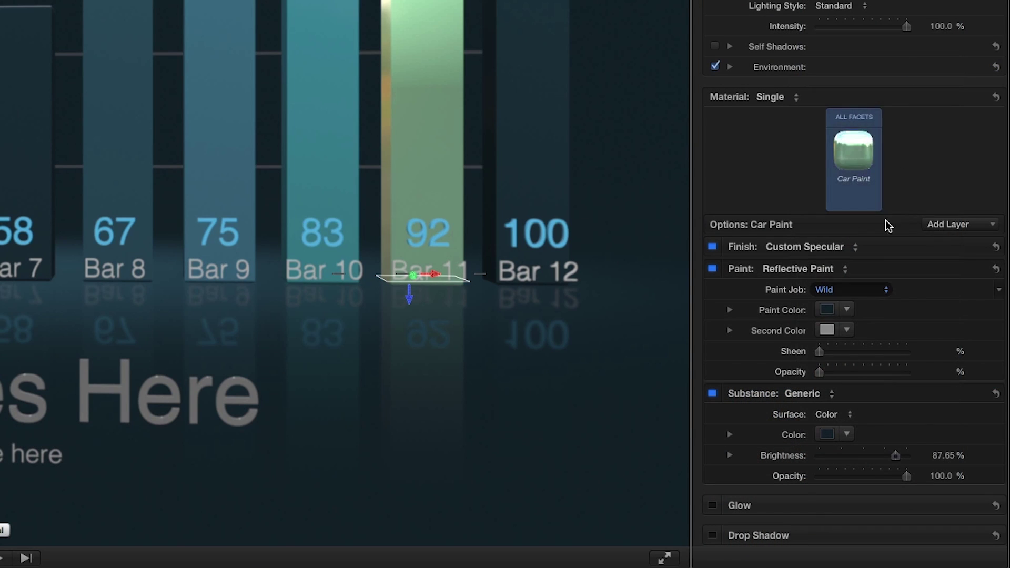
click(829, 323)
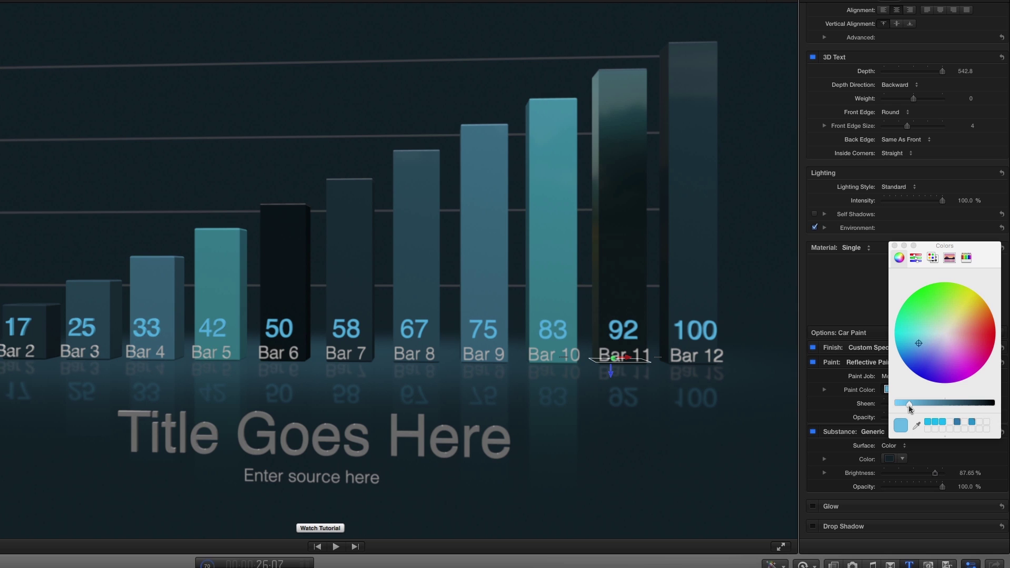